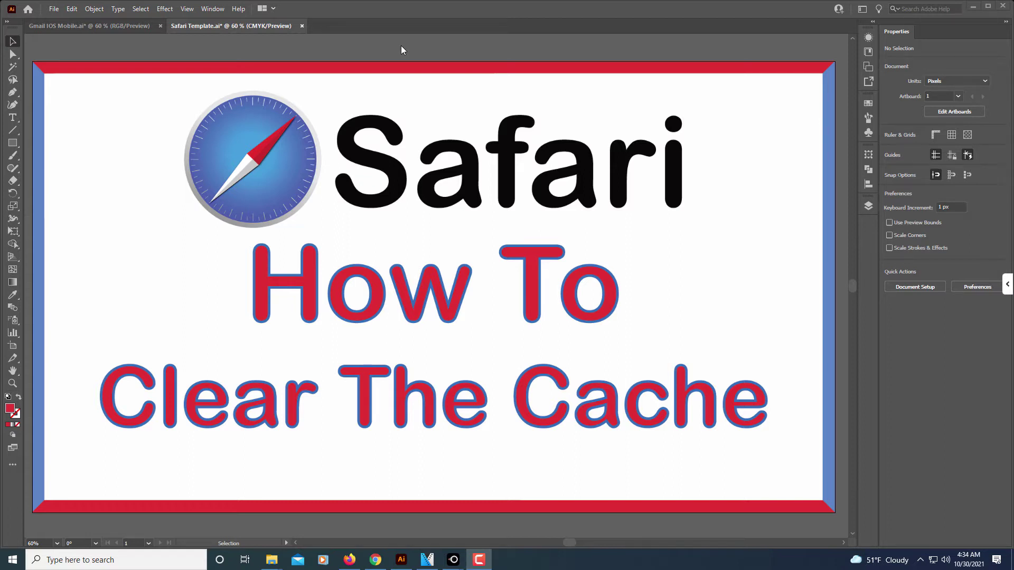
# Step: Bring the mirrored iPhone home screen, with the Settings app visible, to the front
pyautogui.hotkey('alt', 'Tab')
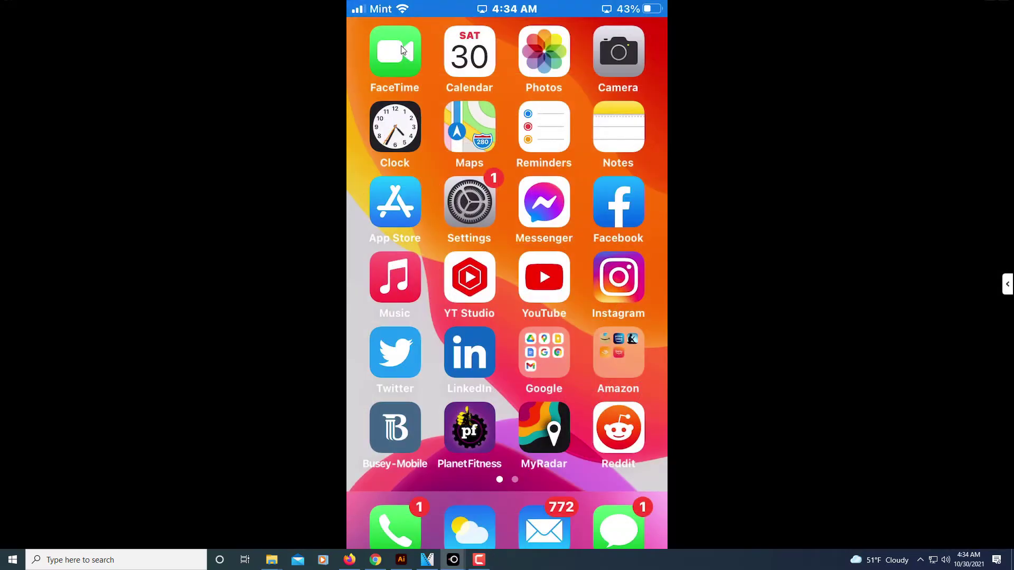